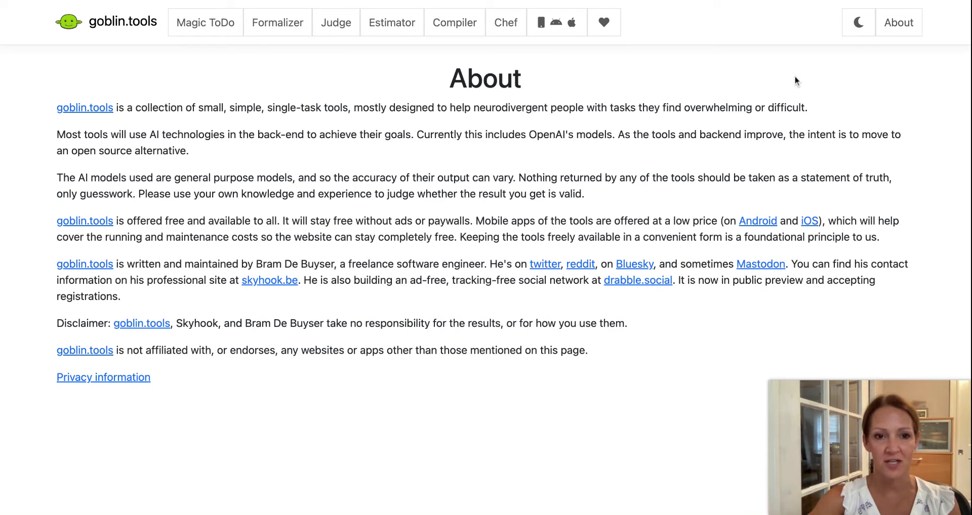
- Go from the About page to Magic ToDo and focus the Add new item field
click(212, 26)
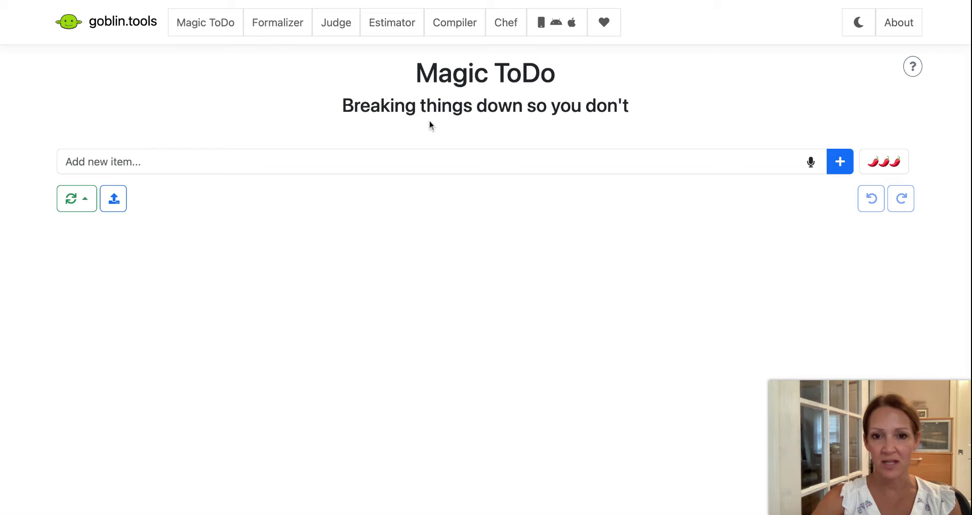
click(223, 153)
- Add 'Write a research paper on the main causes of the American Revolution.' at three-pepper spiciness
text(Write a research paper on the main causes of the American Revolution.)
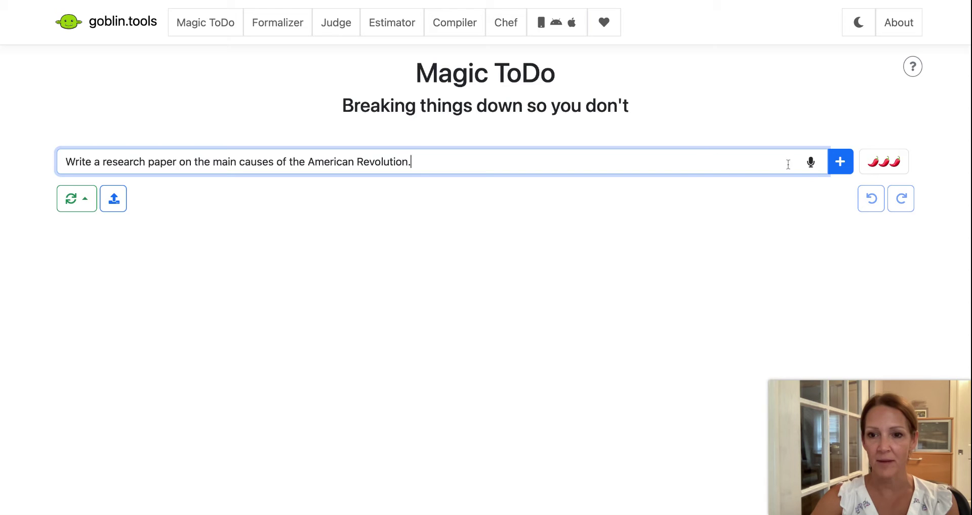
click(889, 163)
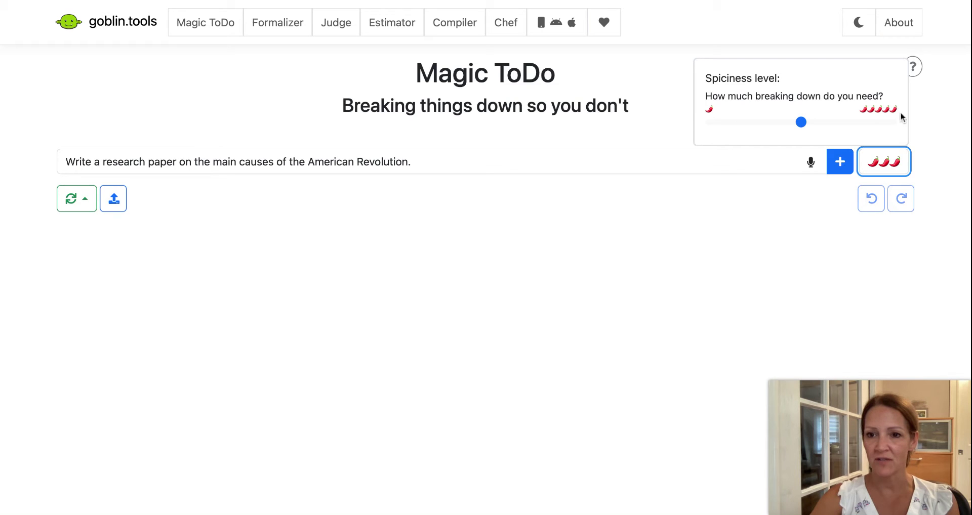
click(891, 163)
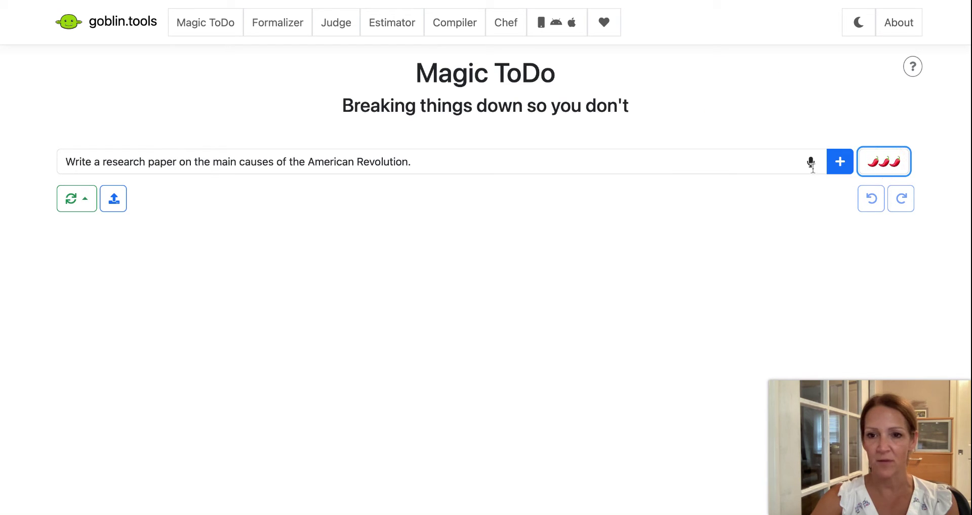
click(840, 163)
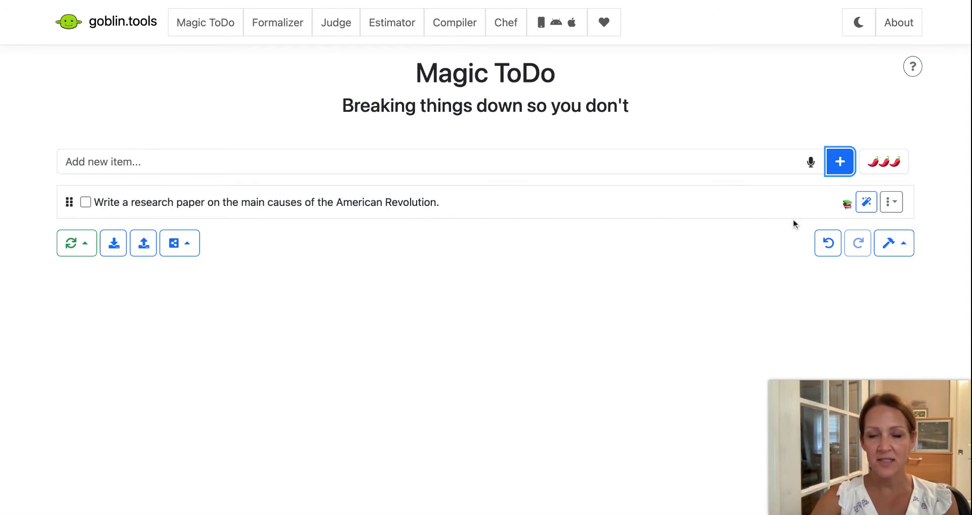
click(890, 202)
- Break the research paper task into subtasks, from identifying causes to citing sources
click(882, 206)
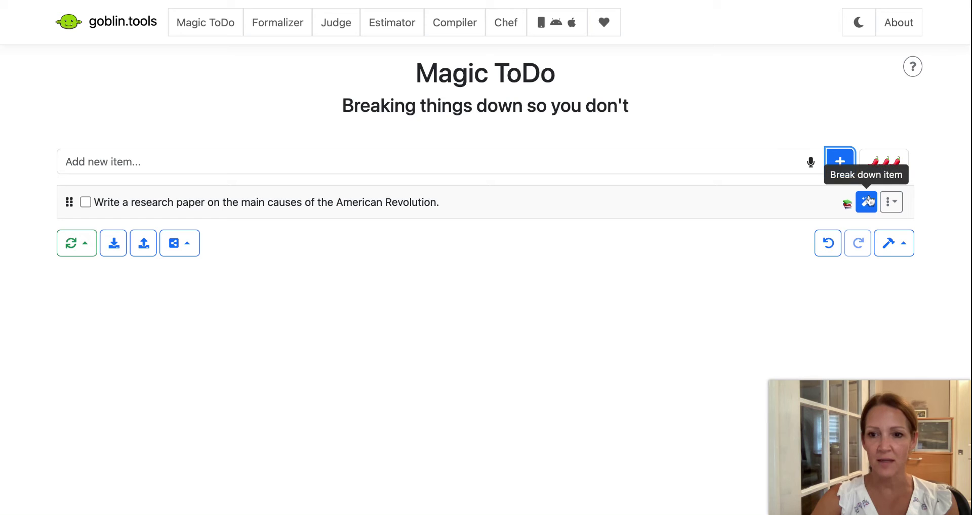
click(866, 203)
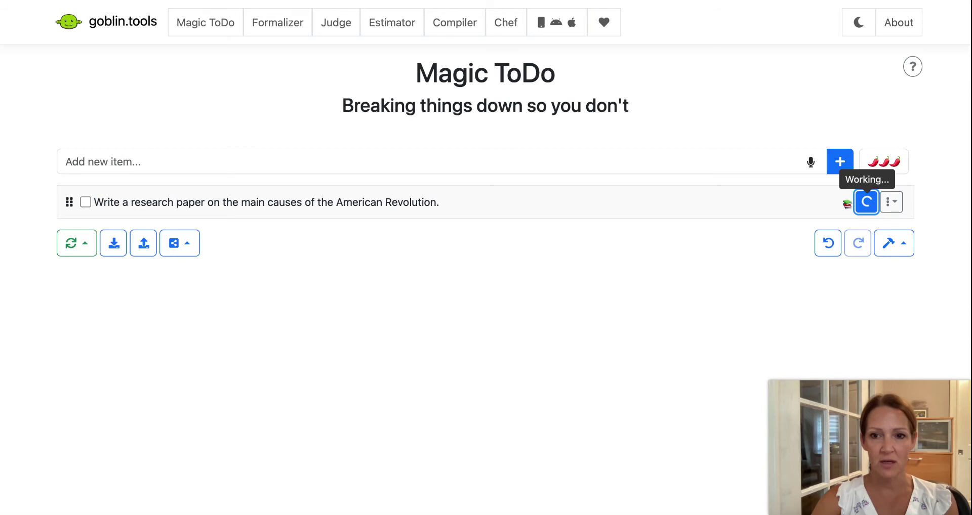
scroll(514, 219, down, 3)
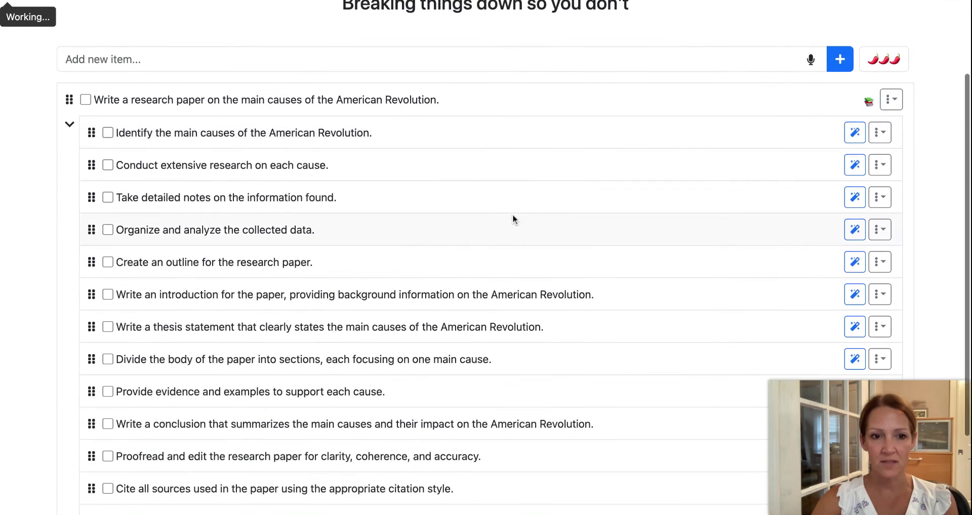
scroll(512, 214, down, 3)
scroll(512, 214, up, 5)
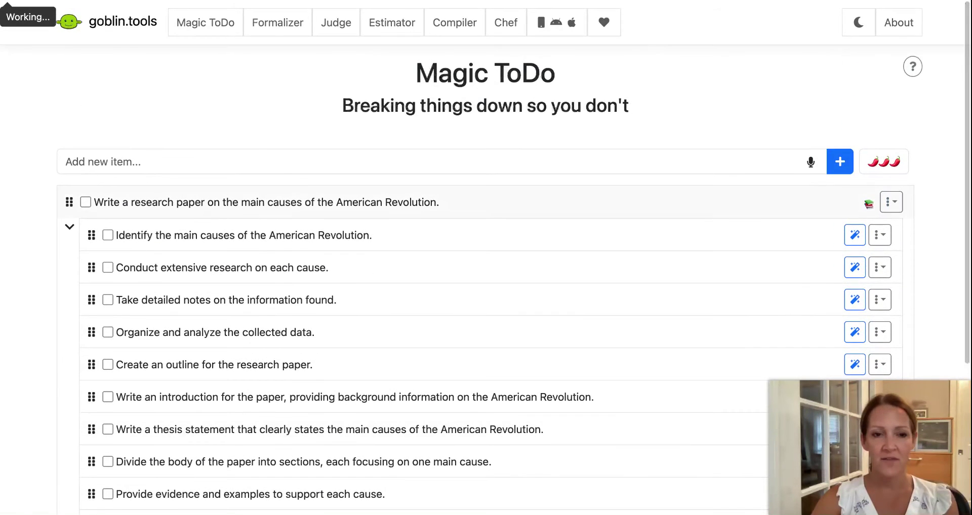
scroll(486, 258, down, 2)
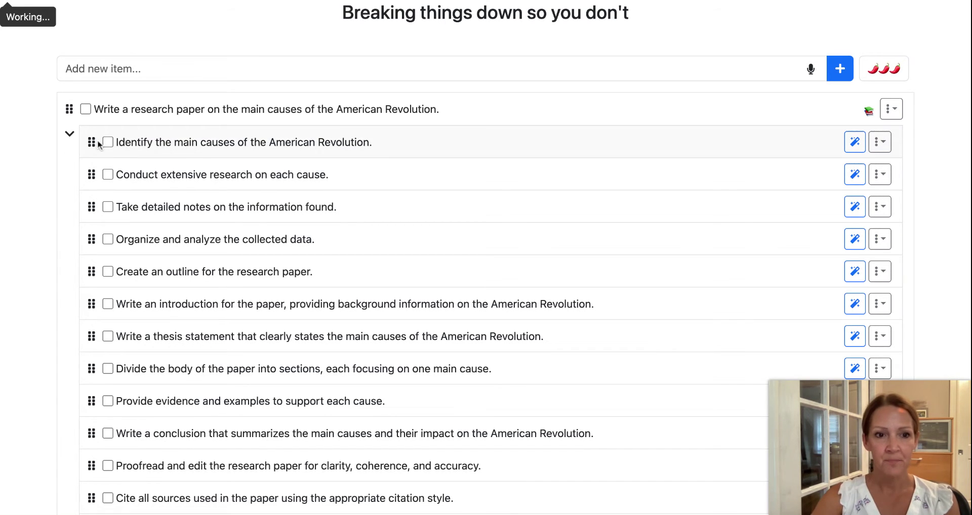
click(883, 144)
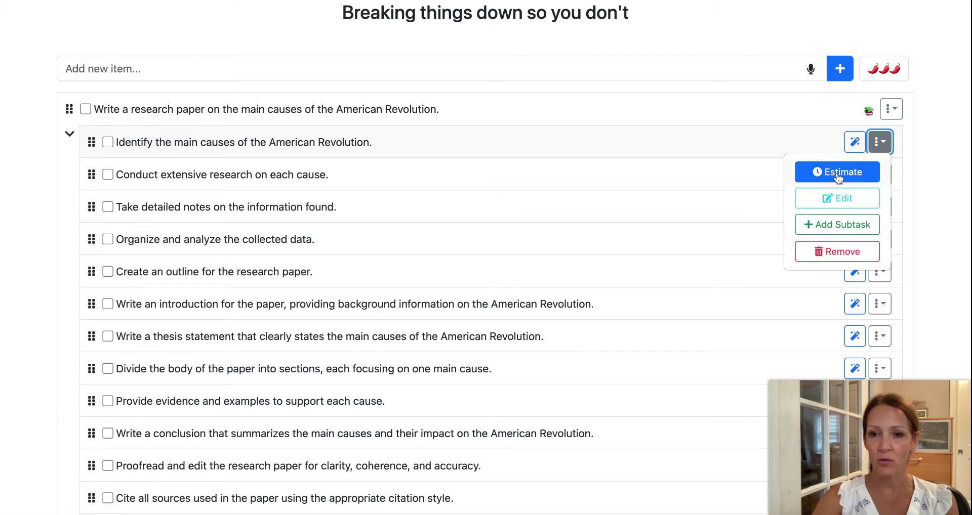
- Get a 2 hours estimate for 'Identify the main causes of the American Revolution.' and break it down
click(840, 177)
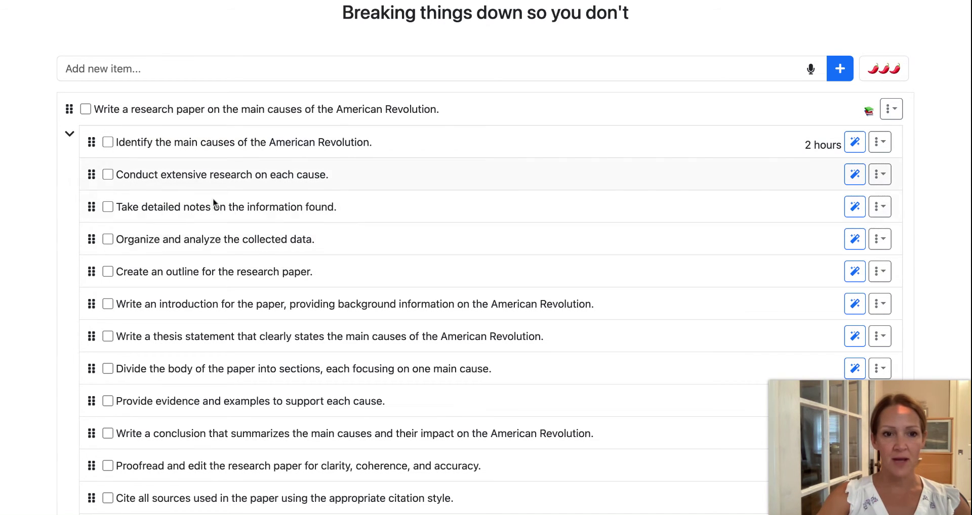
scroll(317, 287, down, 3)
scroll(317, 285, up, 1)
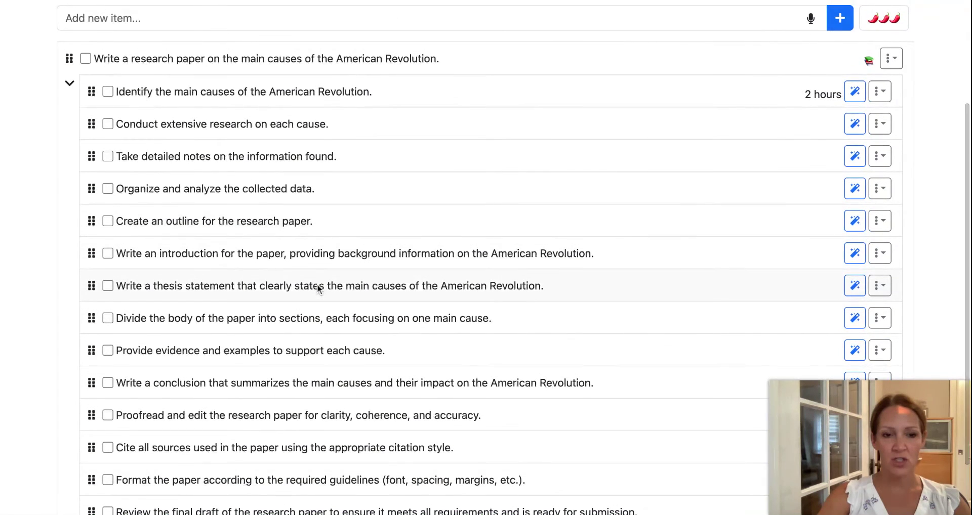
scroll(317, 288, up, 2)
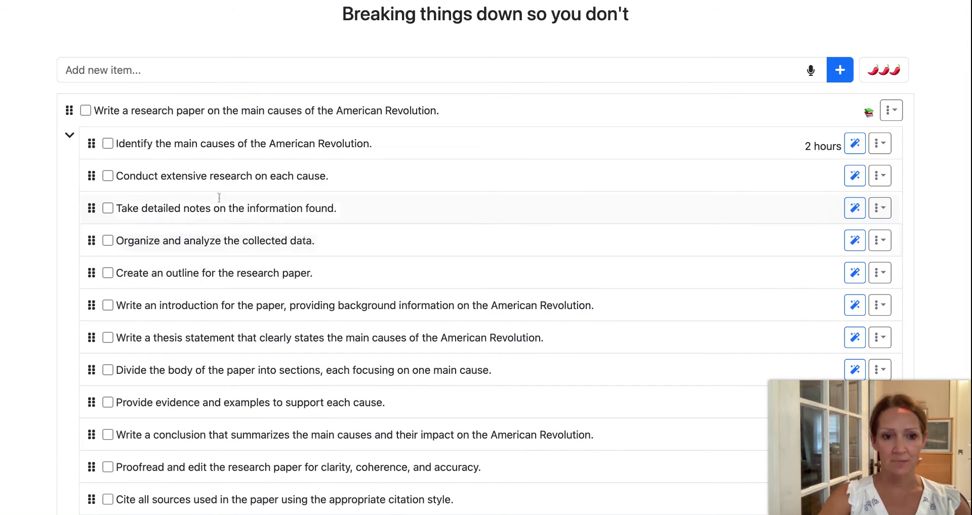
scroll(144, 175, down, 2)
scroll(145, 177, up, 1)
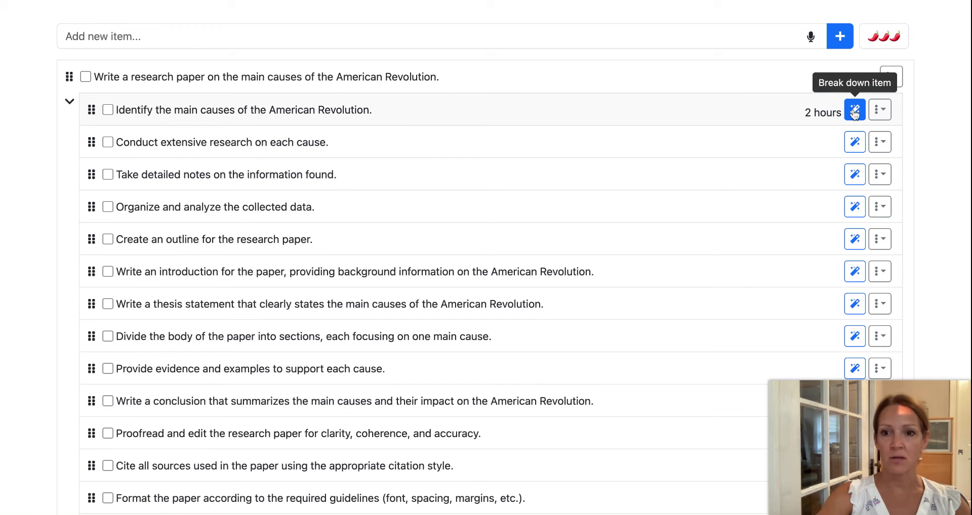
click(854, 111)
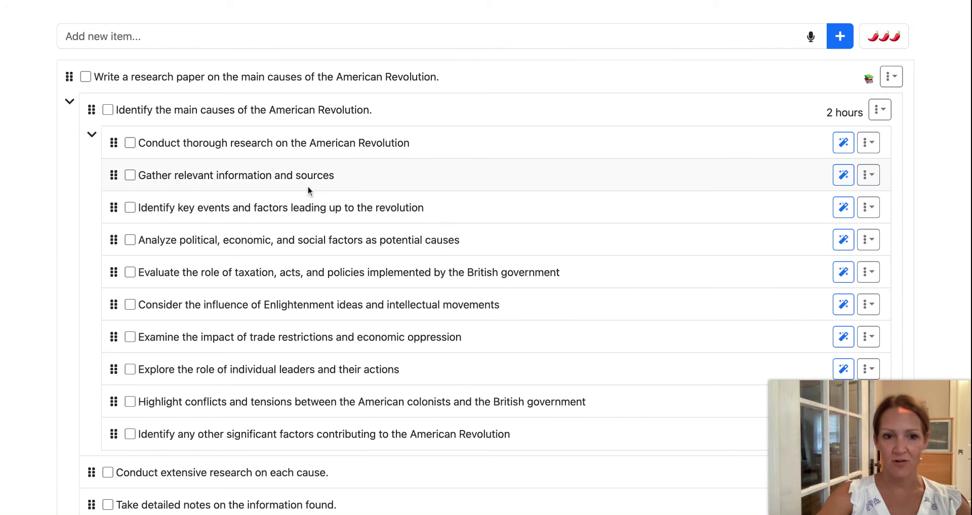
- Split 'Gather relevant information and sources' into eight steps, from literature review to analyzing sources
click(843, 176)
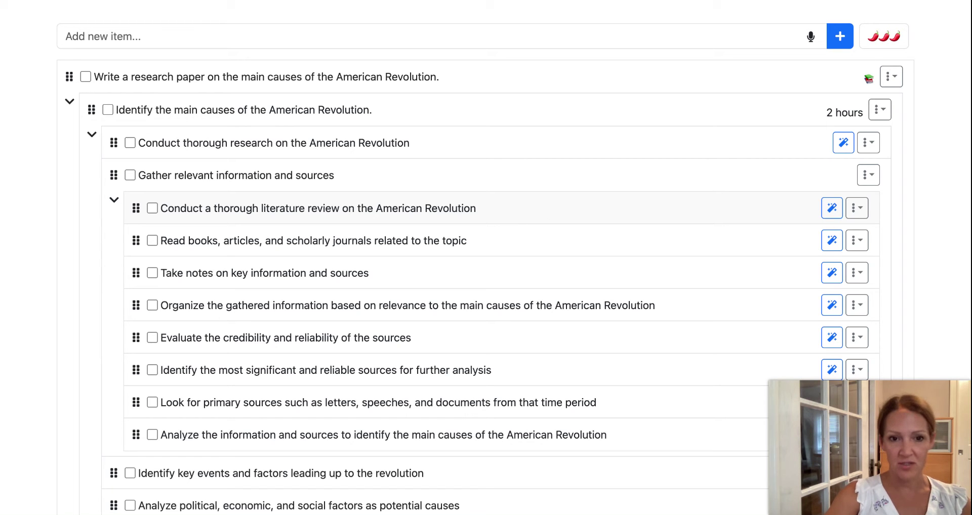
scroll(619, 202, down, 5)
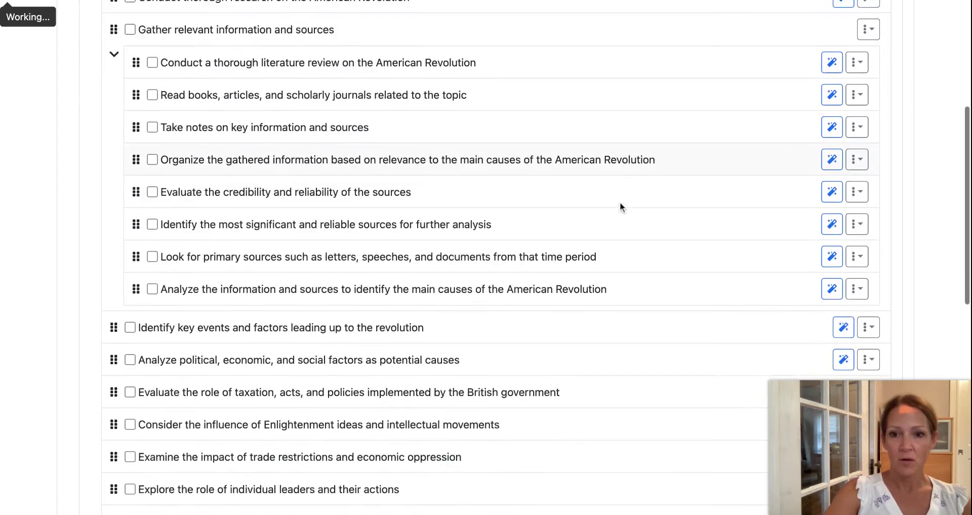
scroll(619, 202, up, 6)
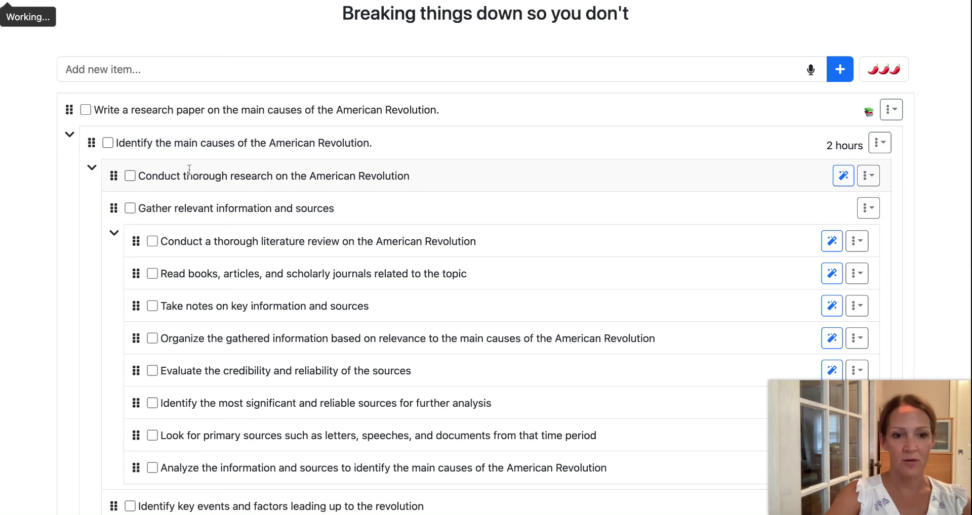
scroll(190, 170, down, 4)
scroll(88, 98, up, 4)
scroll(88, 98, up, 2)
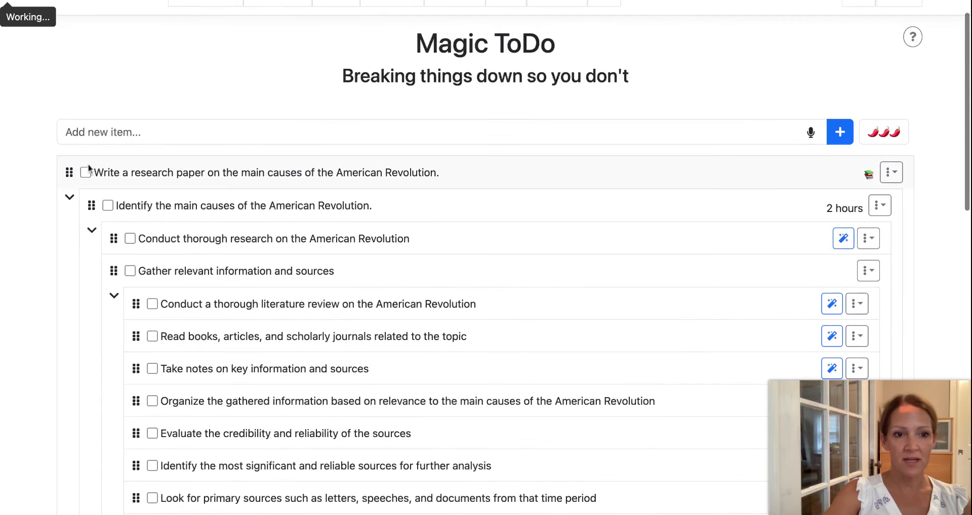
click(86, 172)
- Untick the research paper task and mark the 'Identify the main causes' subtask done
click(86, 172)
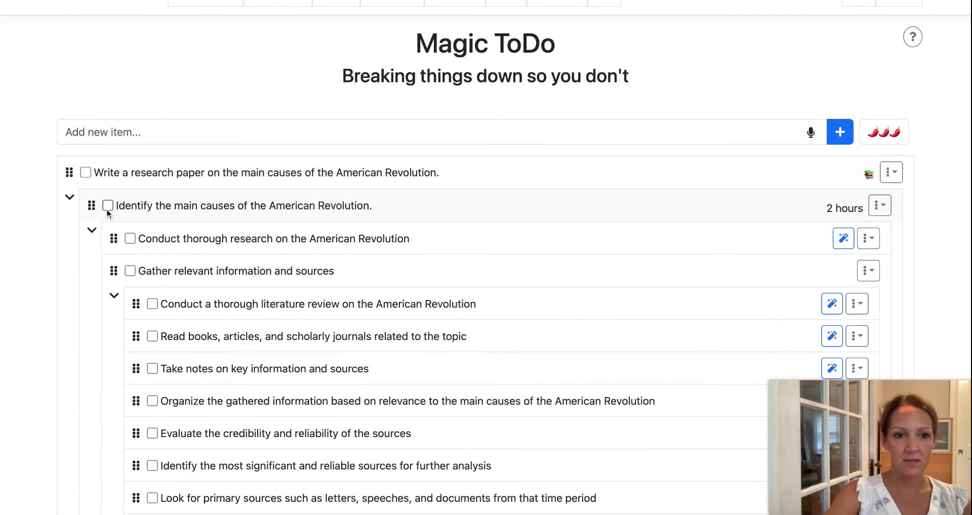
click(108, 206)
scroll(139, 190, down, 3)
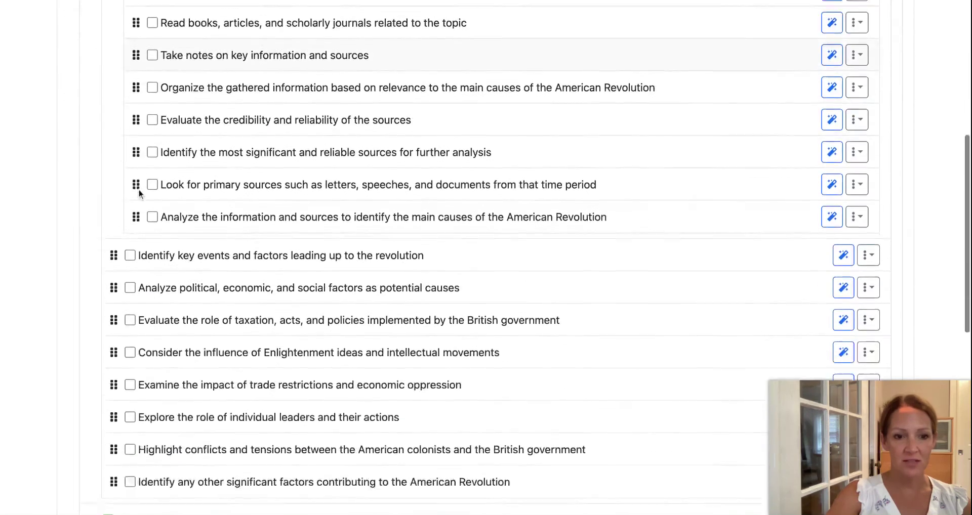
scroll(139, 193, down, 1)
scroll(472, 210, down, 8)
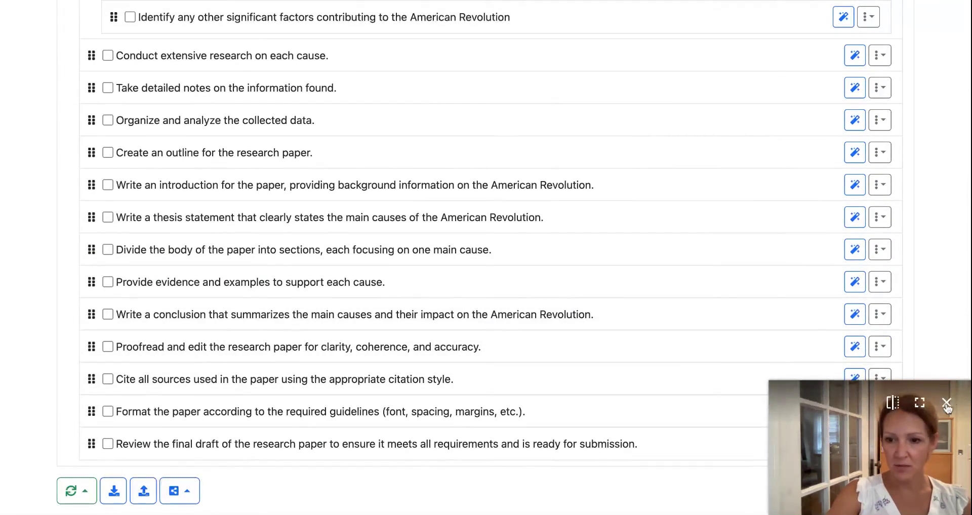
click(946, 405)
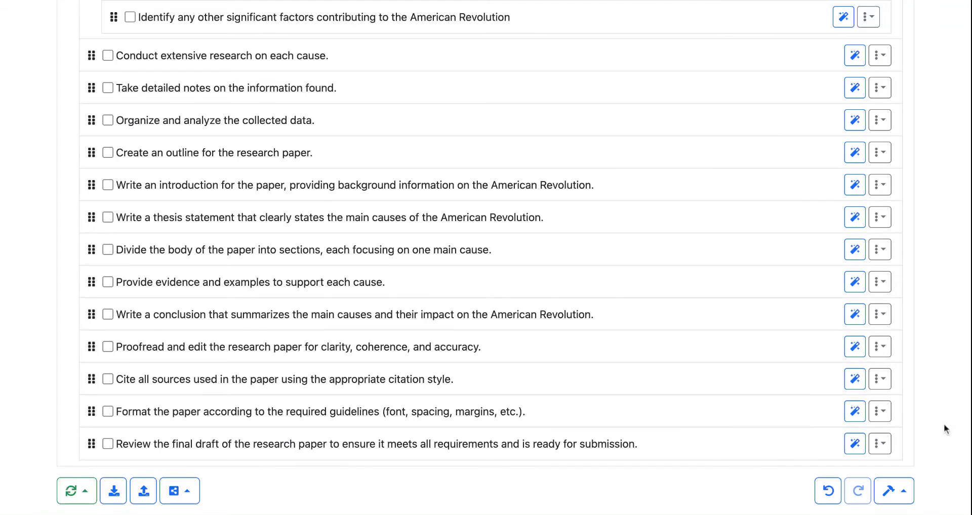
- Estimate all tasks via Bulk changes, e.g. 14 days for extensive research, 2 hours for most steps
click(905, 496)
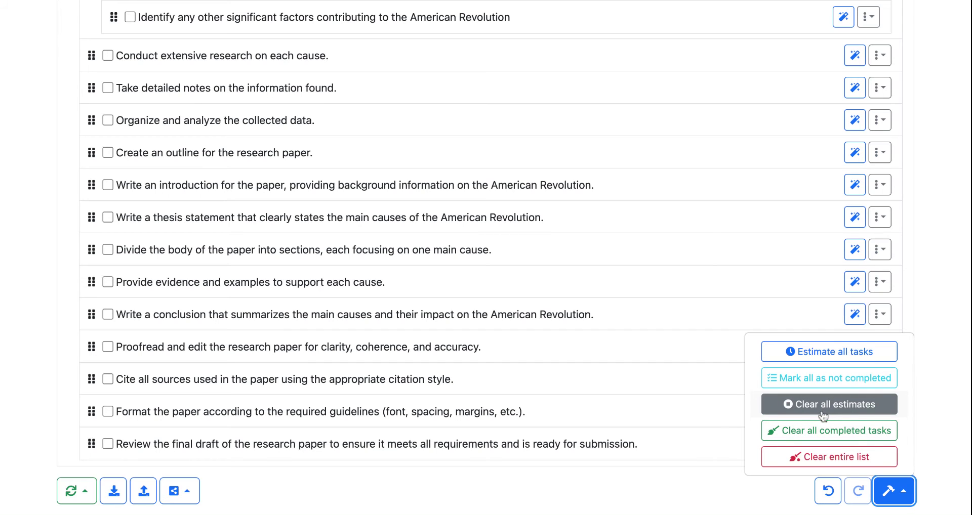
click(811, 357)
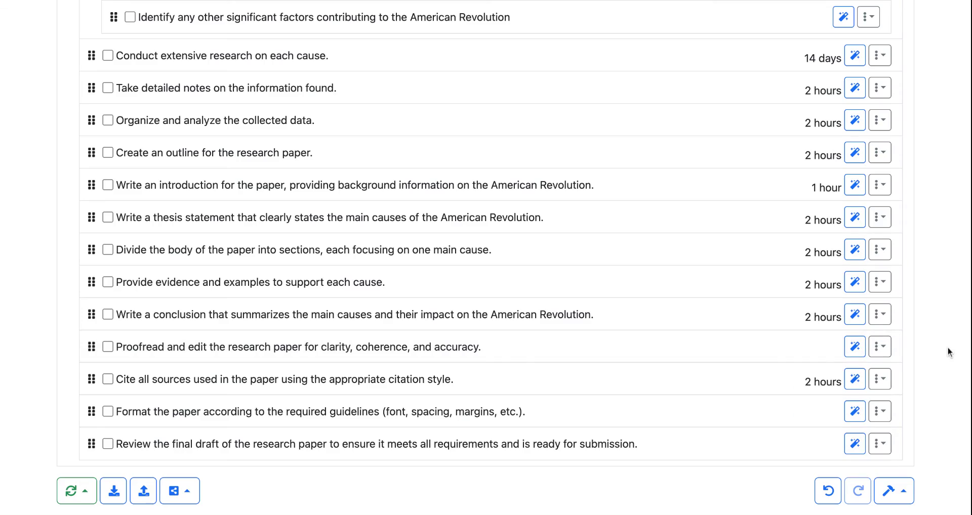
scroll(948, 351, up, 6)
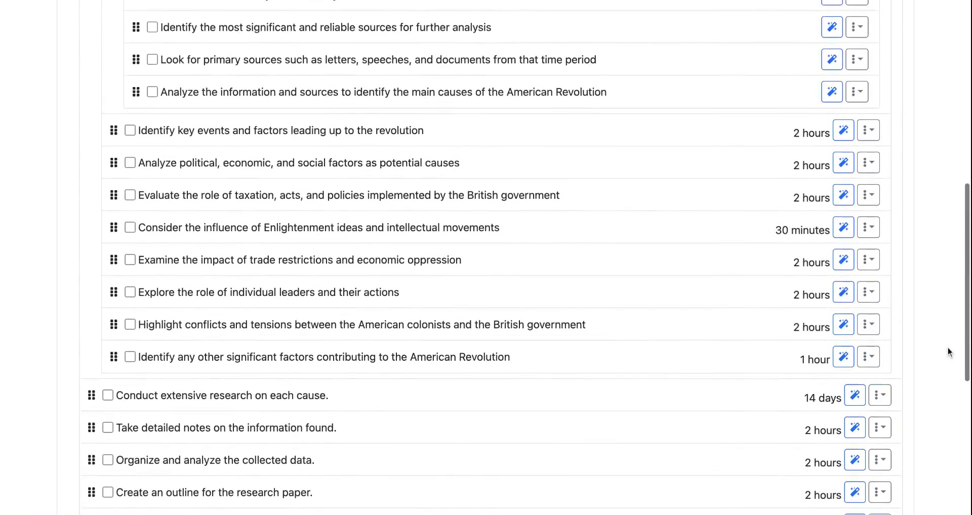
scroll(948, 350, down, 6)
click(904, 494)
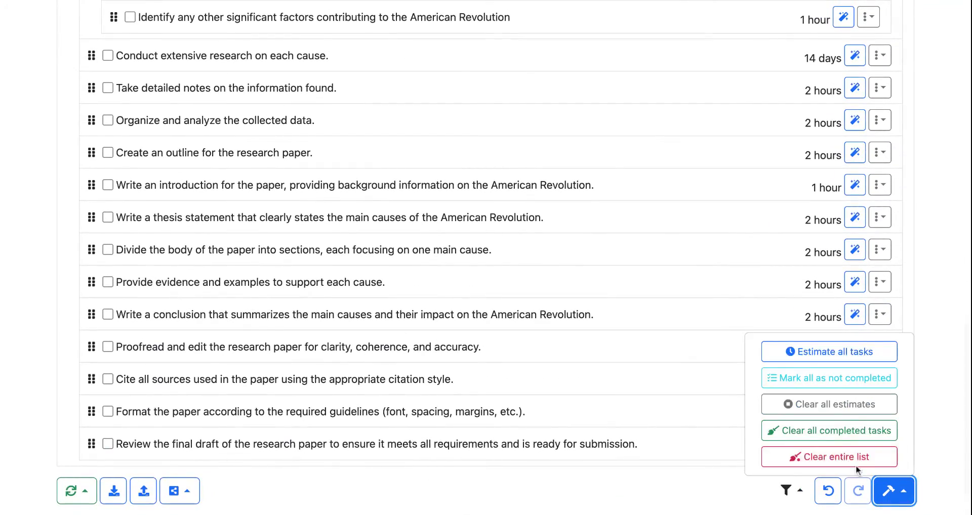
- Clear the entire list and re-add only the American Revolution research-paper task
click(841, 457)
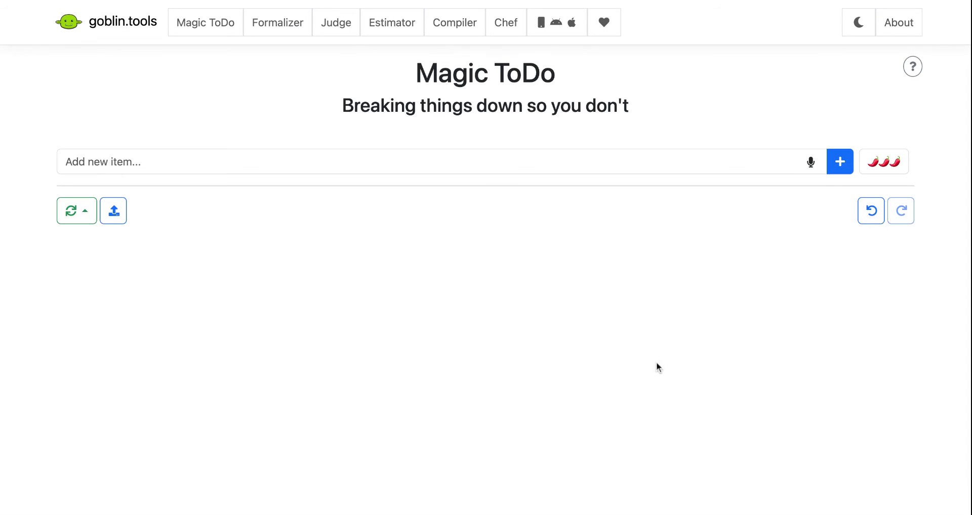
click(146, 159)
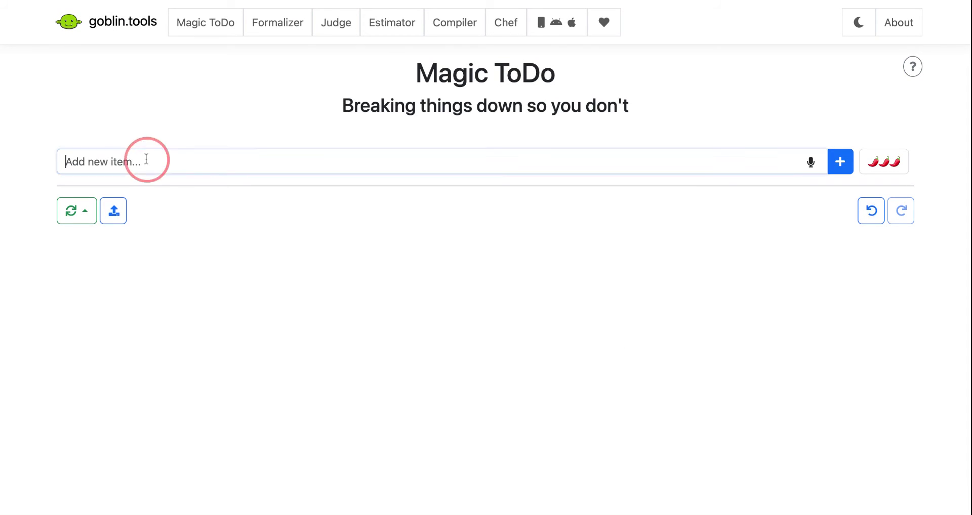
text(Write a research paper on the main causes of the American Revolution.)
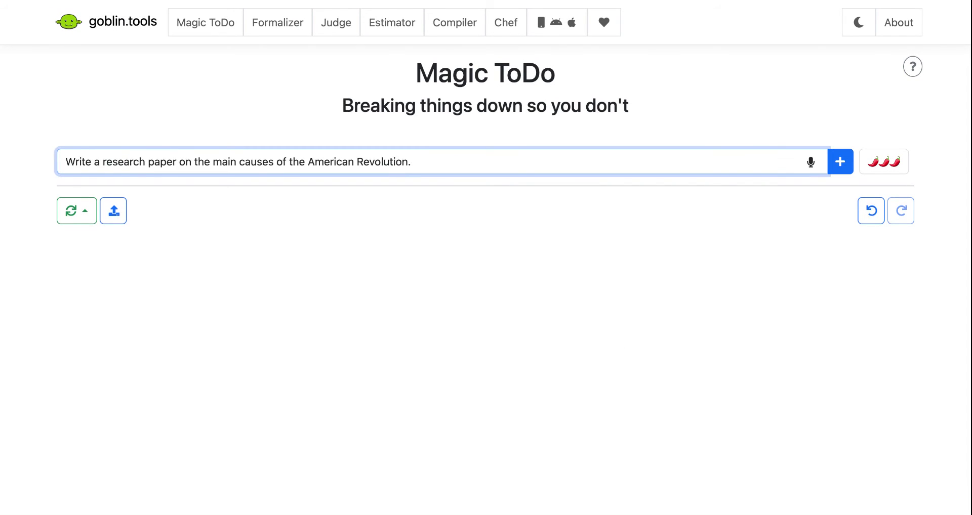
key(Return)
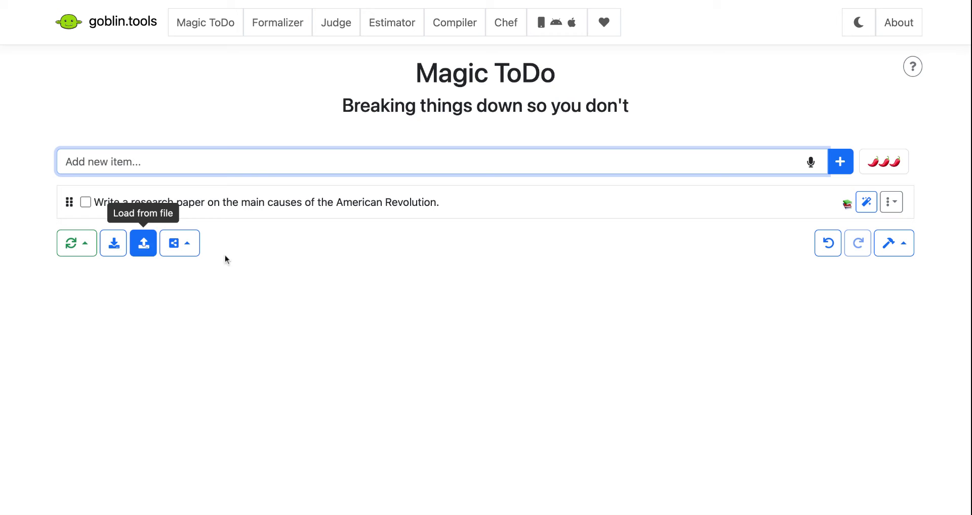
click(144, 247)
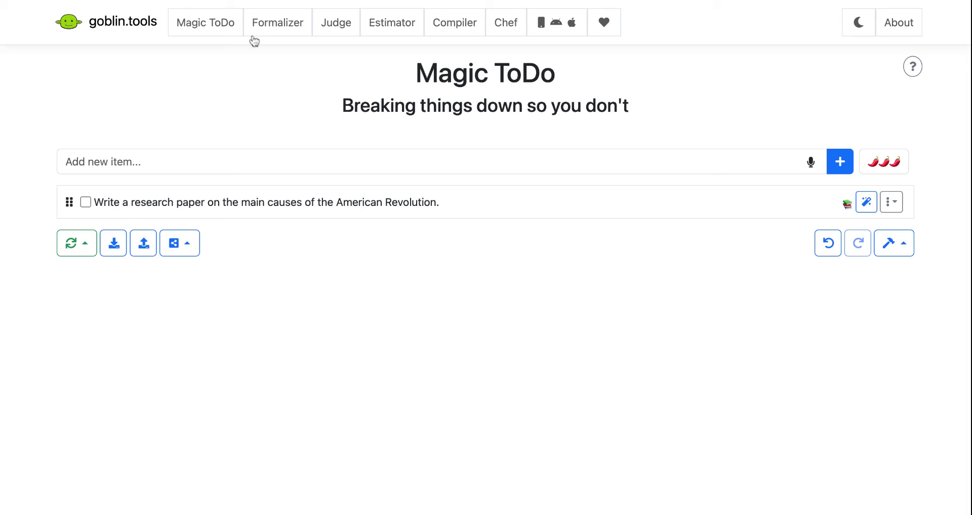
- Look over the Formalizer's text box and 'More professional' field, then move to The Judge's text box
click(292, 22)
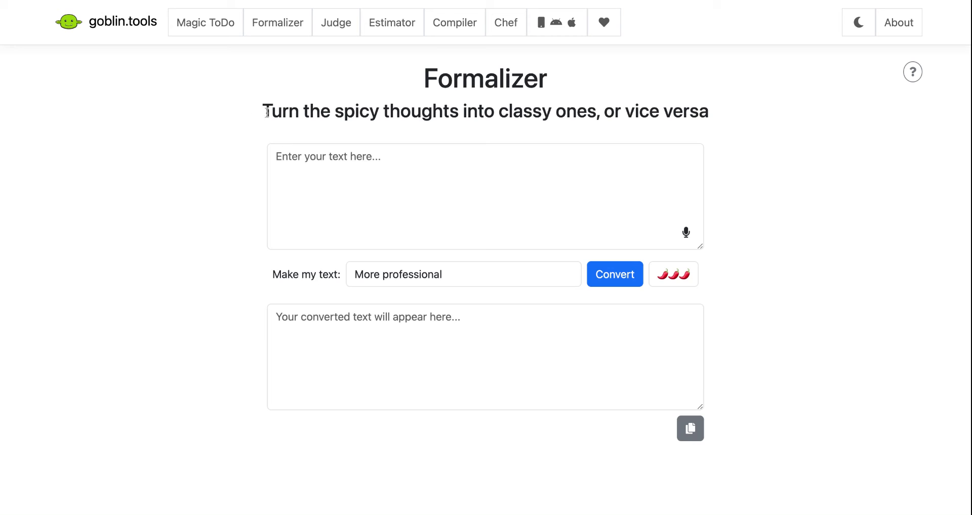
click(408, 163)
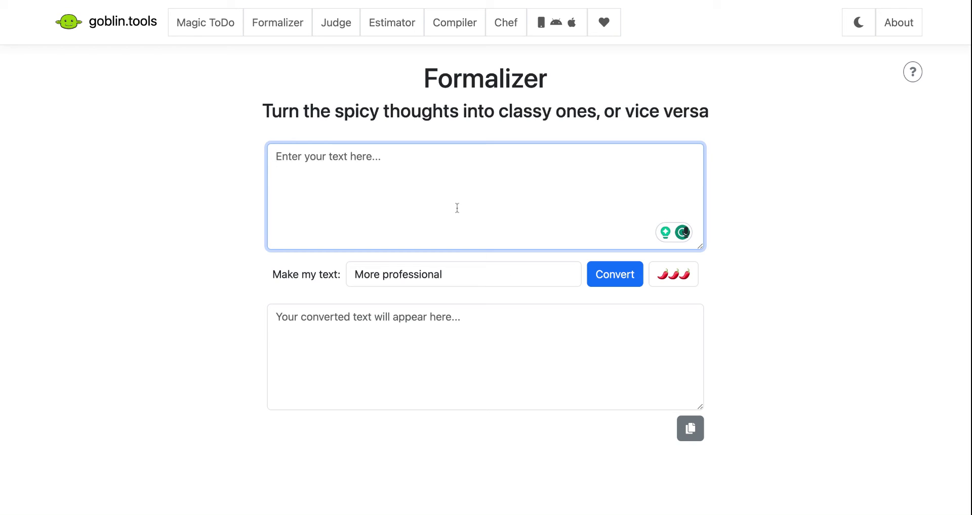
click(496, 278)
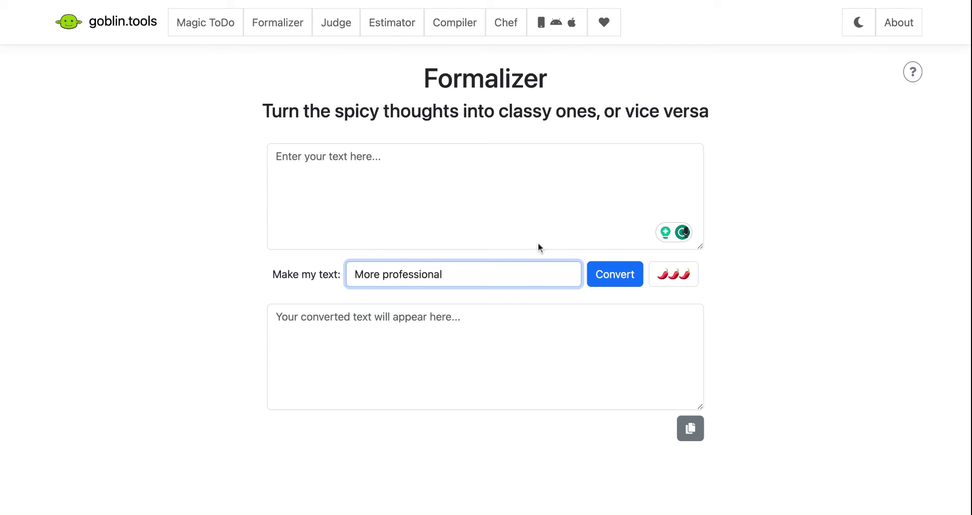
click(333, 25)
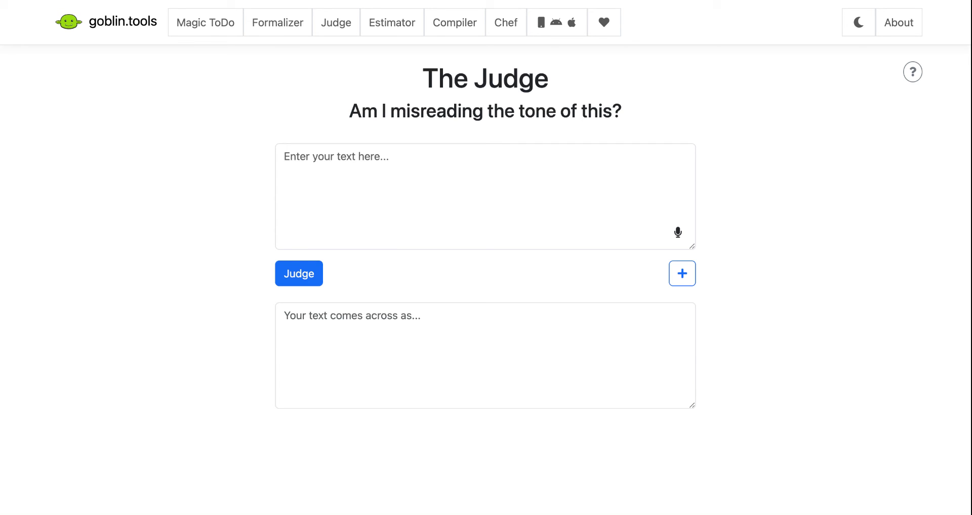
click(296, 156)
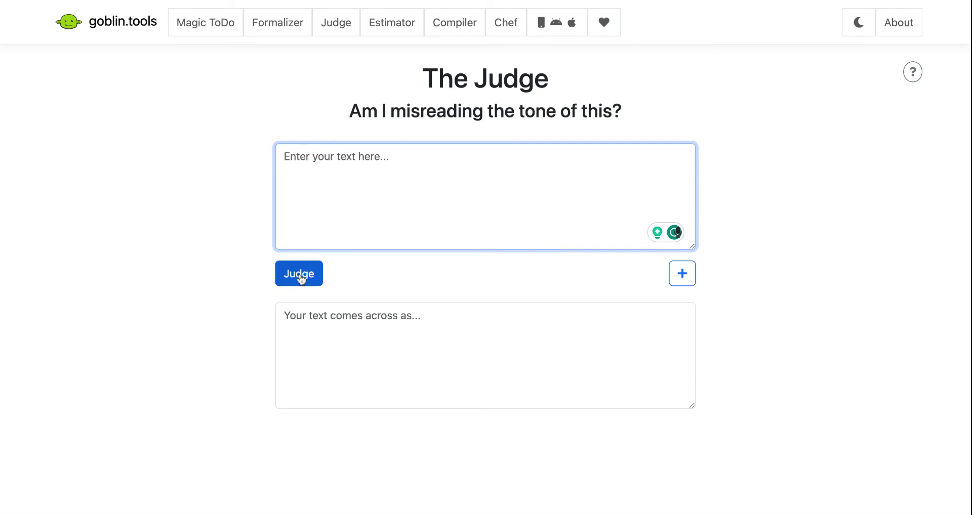
- Add a reply box in The Judge, return to the main text, then switch to the Estimator
click(682, 275)
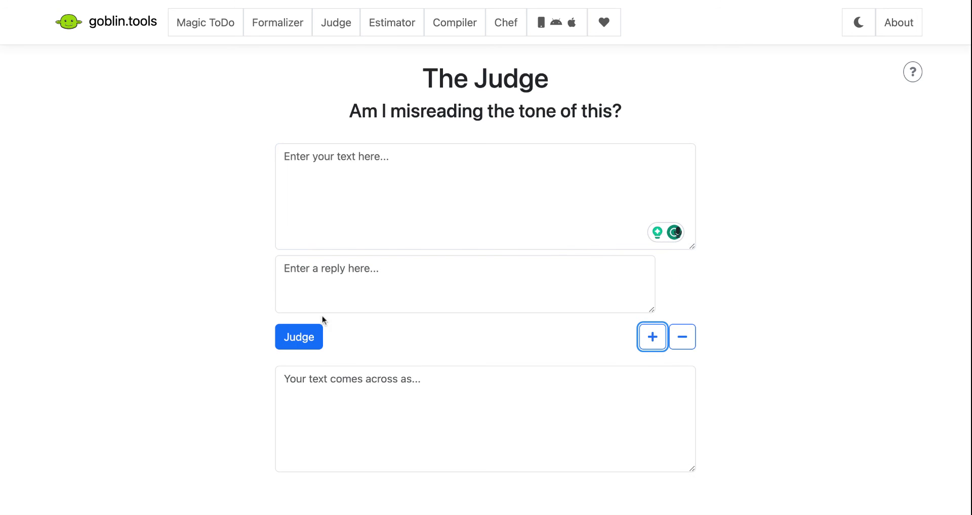
click(297, 162)
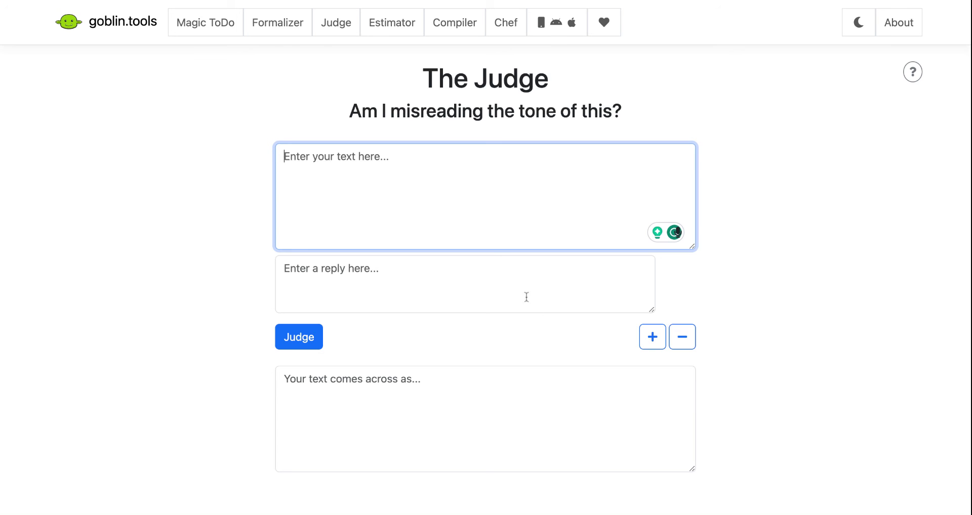
click(390, 30)
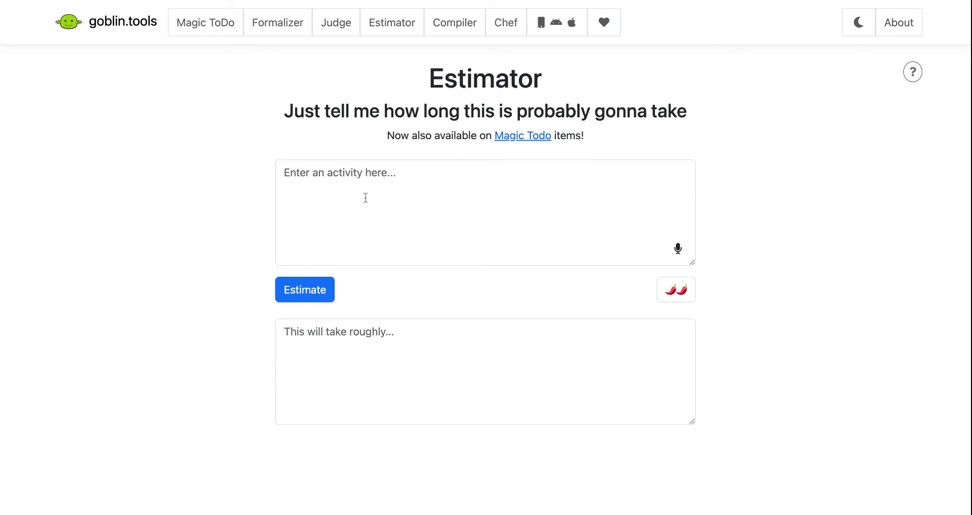
- Focus the Estimator's activity box, then switch to the Compiler braindump tool
click(294, 175)
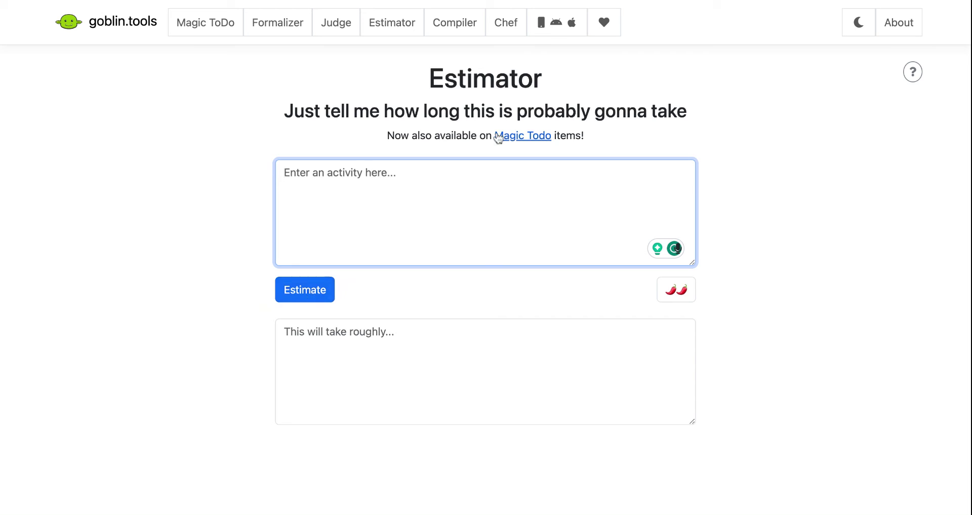
click(458, 26)
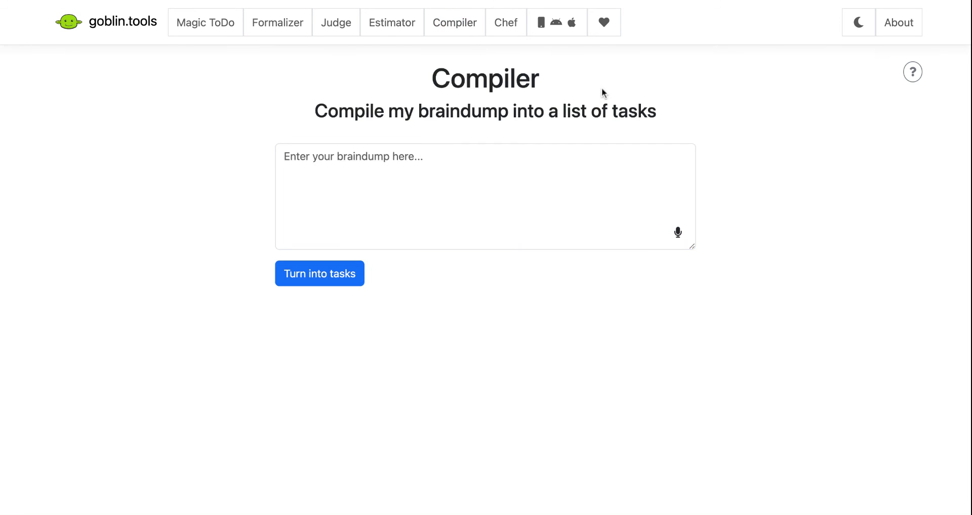